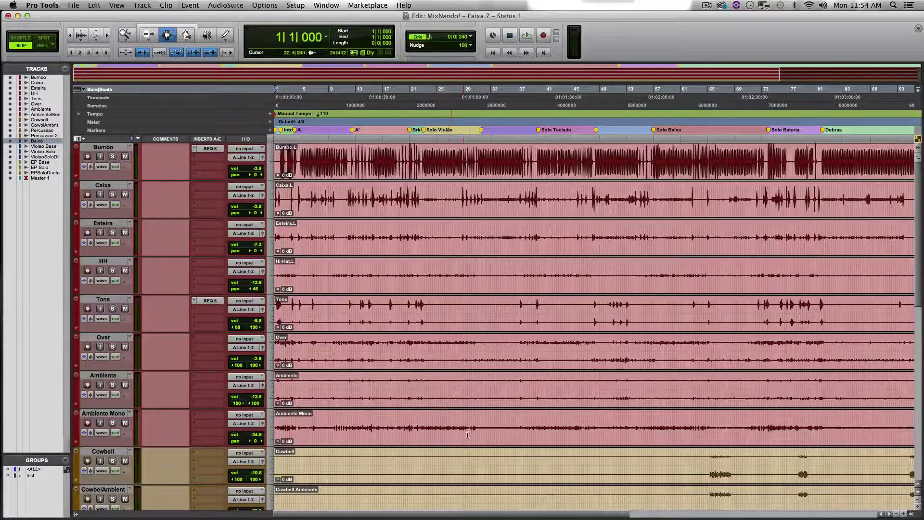
- Look over the session's tracks from the Bumbo drum track down to Master 1
scroll(464, 390, down, 3)
scroll(432, 372, down, 3)
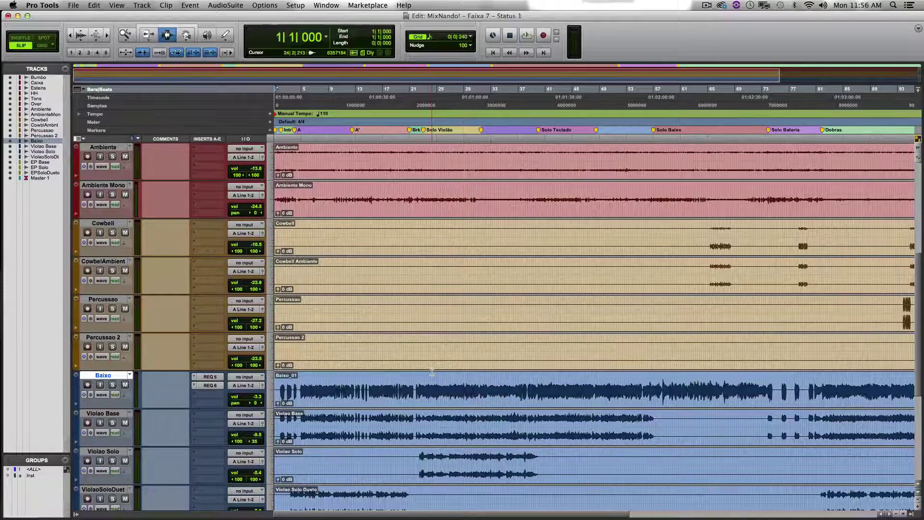
scroll(432, 372, down, 4)
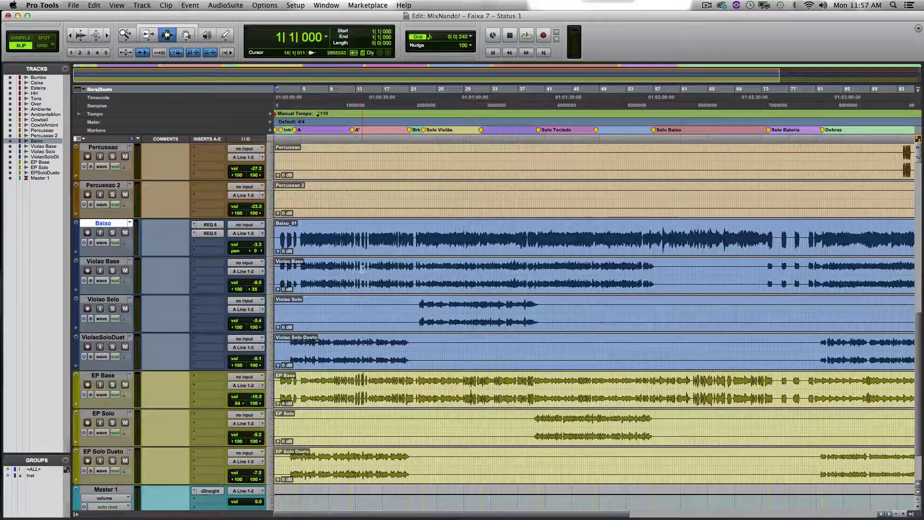
scroll(362, 269, up, 2)
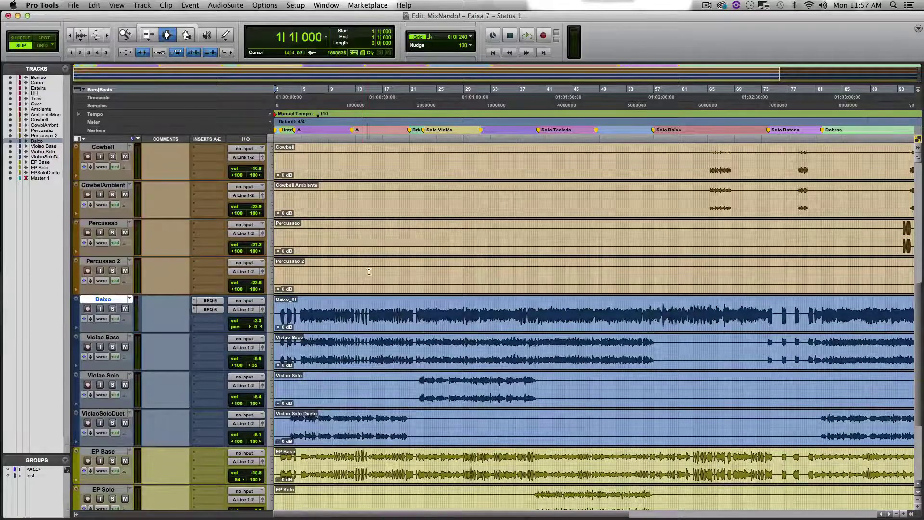
scroll(373, 284, up, 8)
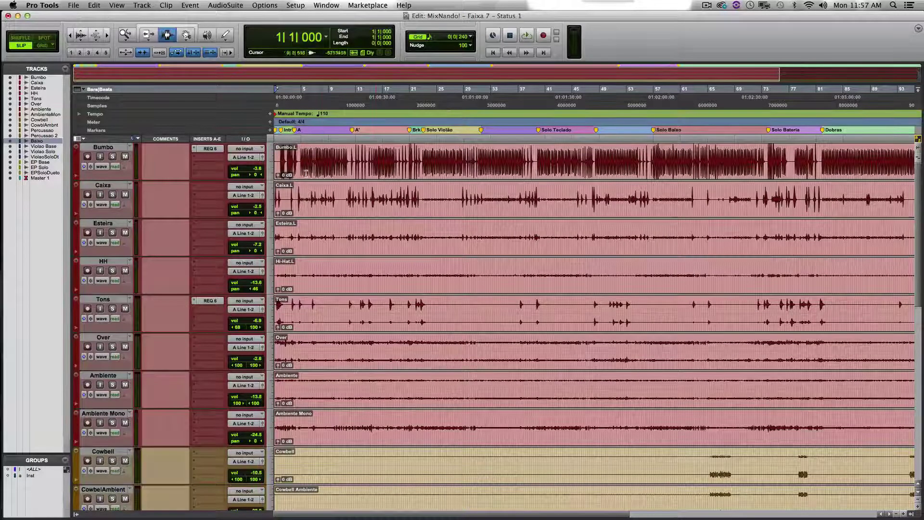
- Inspect the REQ 6 equalizer settings on the Bumbo track and on the Tons track
click(211, 148)
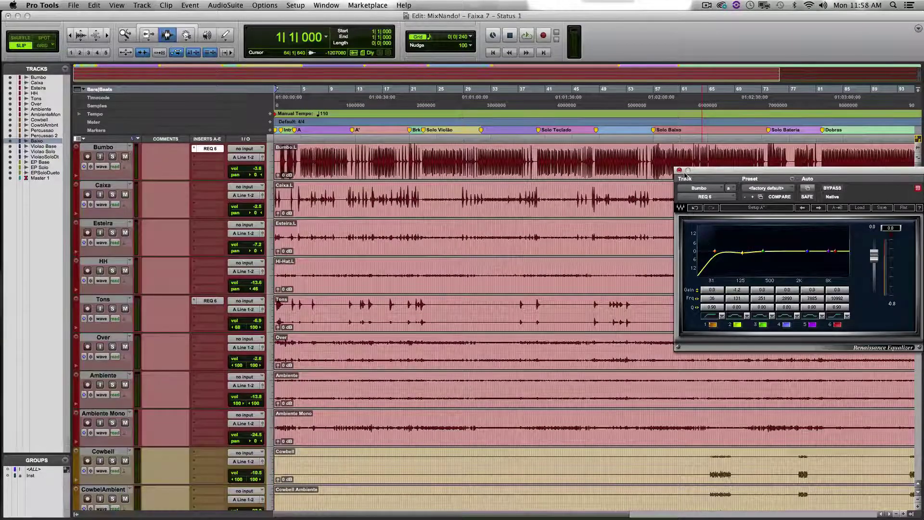
click(679, 170)
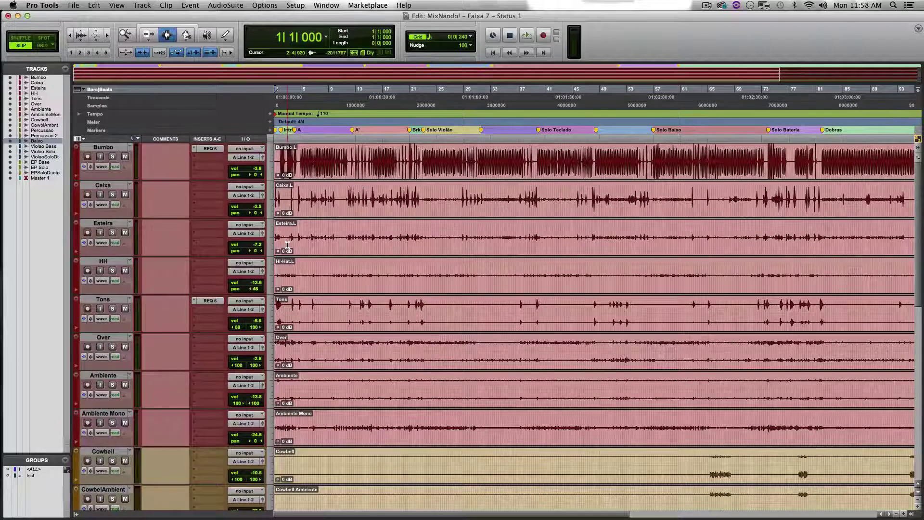
click(214, 302)
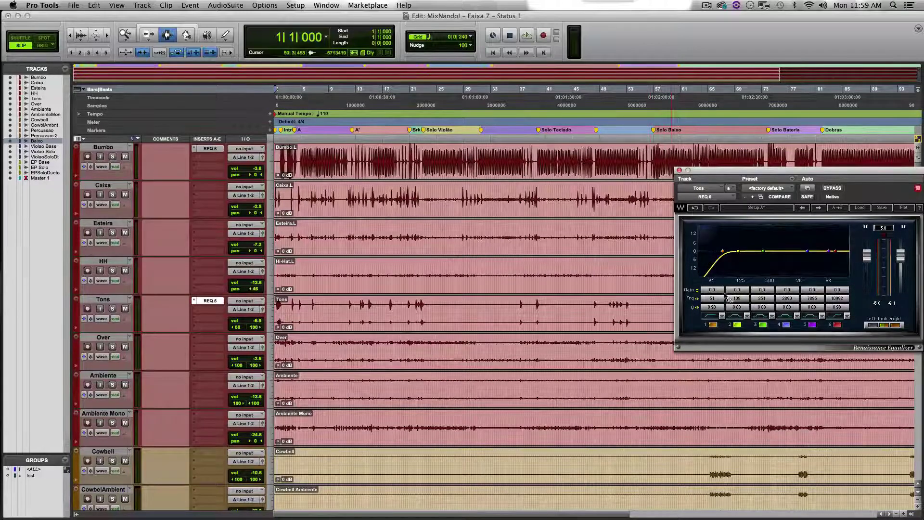
click(679, 170)
- Inspect the settings of both REQ 6 equalizers on the Baixo track
scroll(457, 271, down, 7)
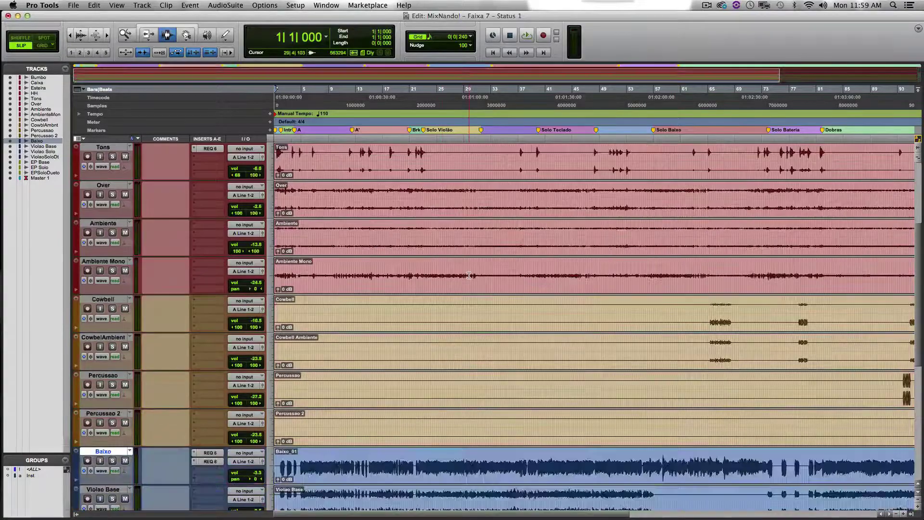
scroll(468, 276, down, 2)
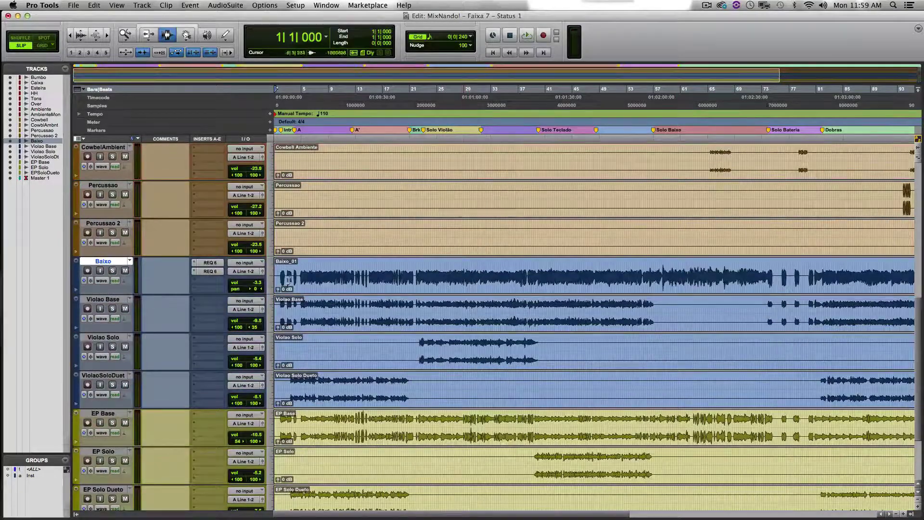
click(210, 262)
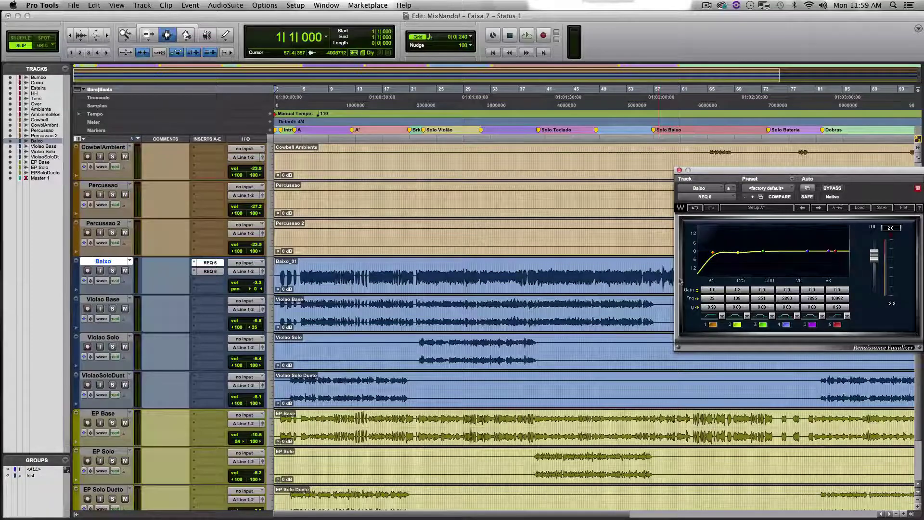
click(680, 171)
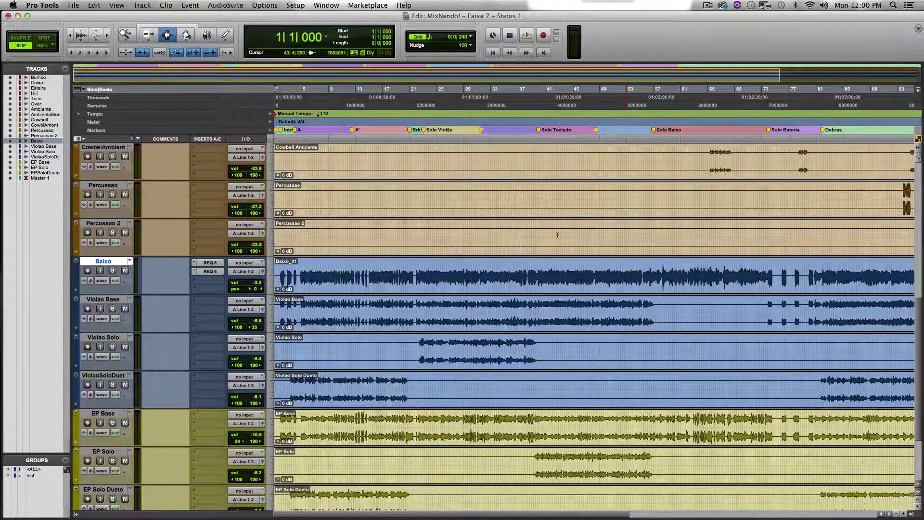
click(210, 263)
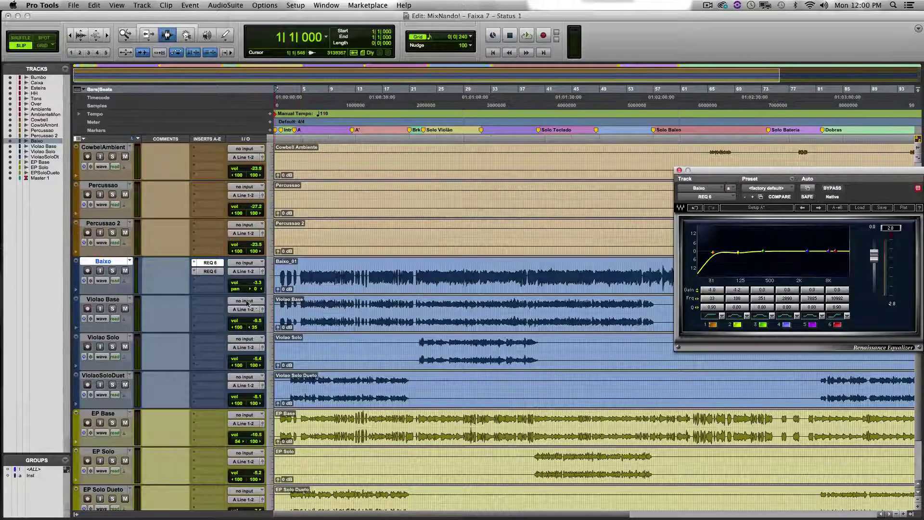
click(218, 272)
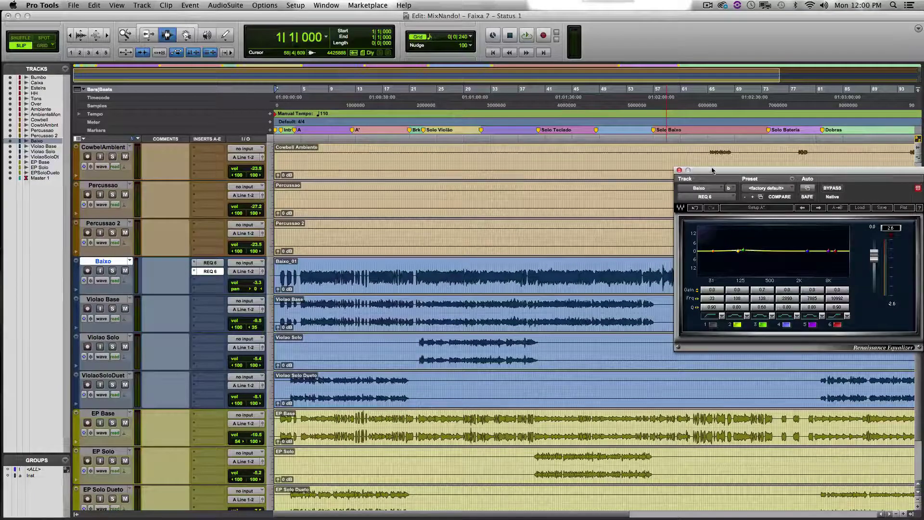
click(679, 170)
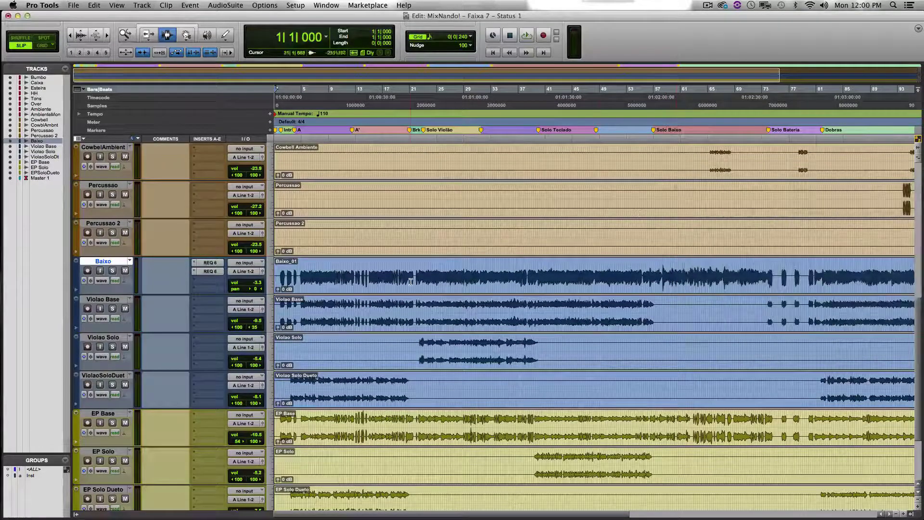
- Review the drum, percussion, bass, guitar and EP tracks once more, checking their levels and inserts
scroll(332, 274, up, 5)
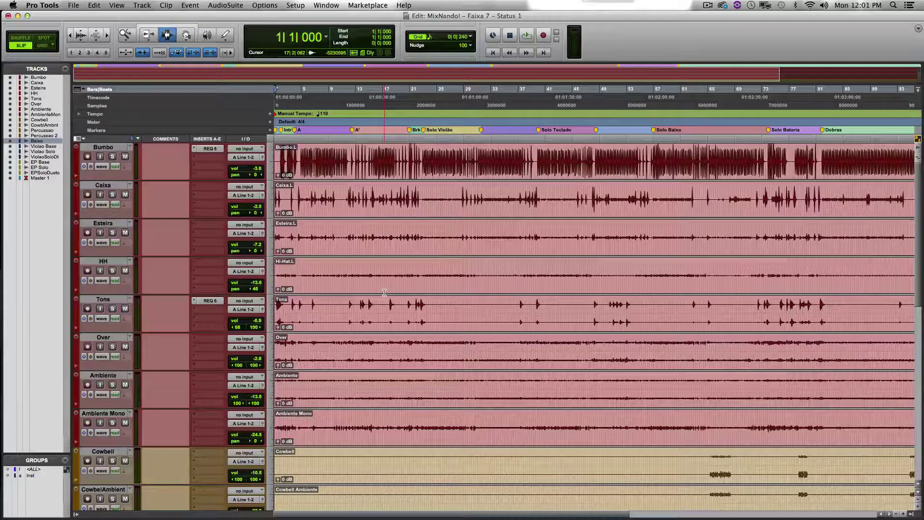
scroll(395, 294, down, 10)
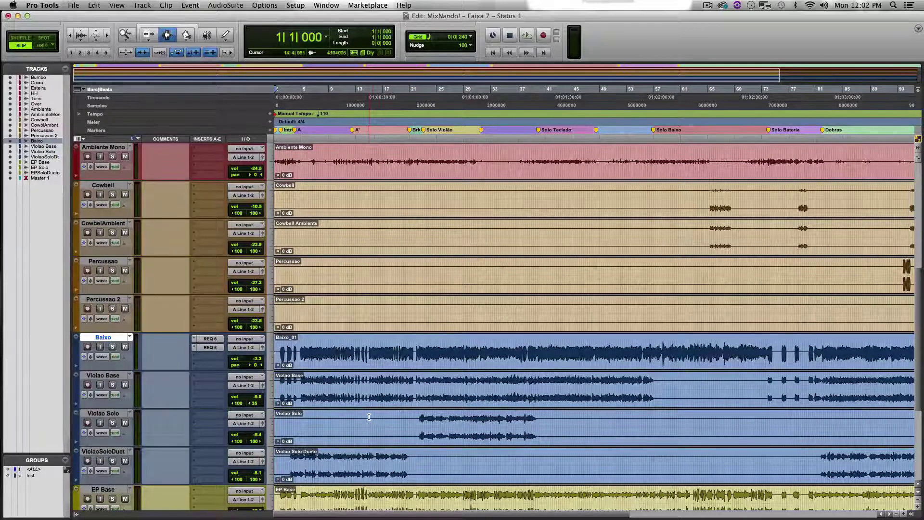
scroll(369, 417, down, 4)
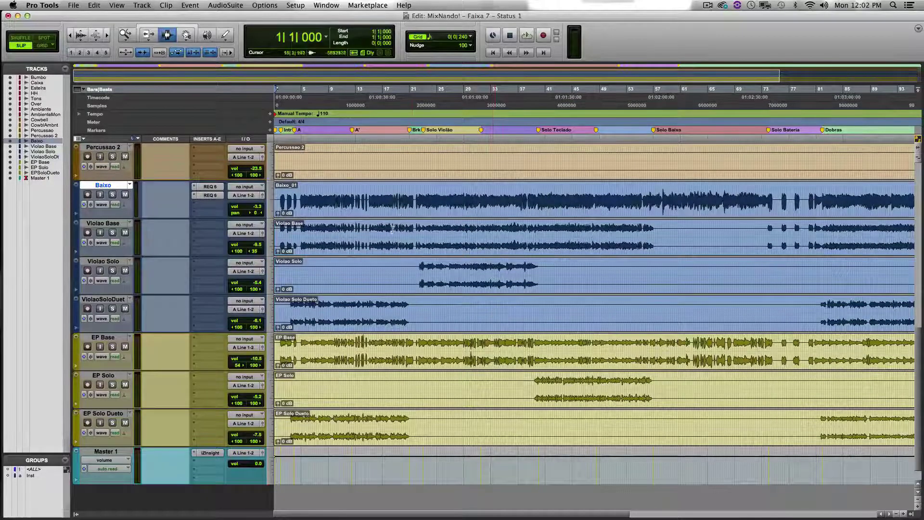
- Switch to Spotify and view the reference albums Grebfruit 2 and Sword and Stone from the Instrumentais playlist
key(super+Tab)
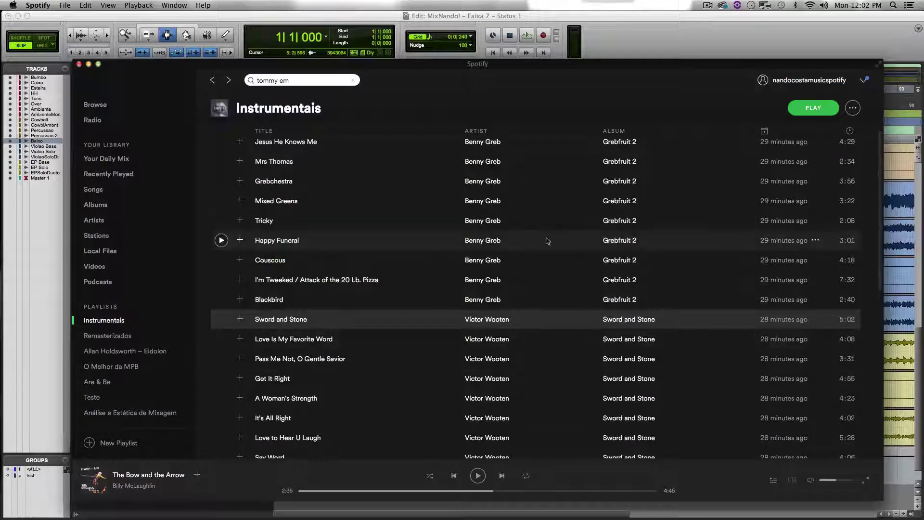
scroll(580, 229, up, 2)
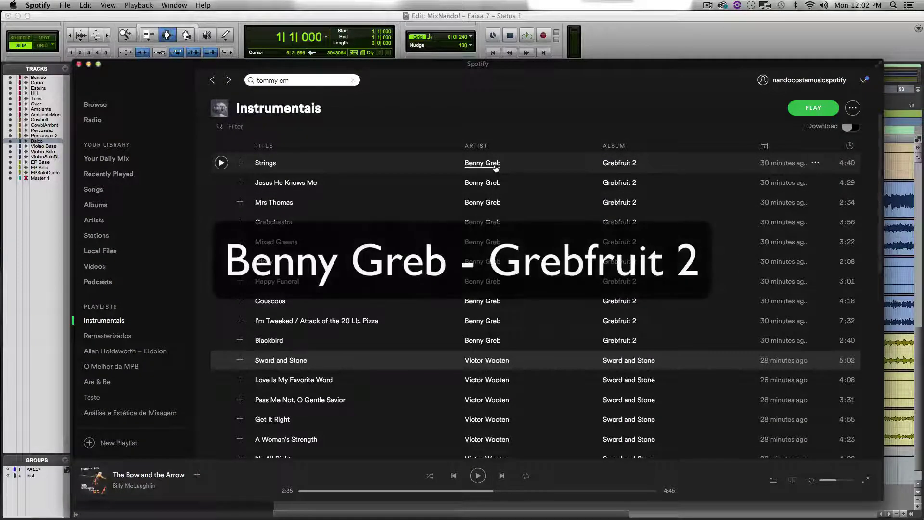
click(617, 164)
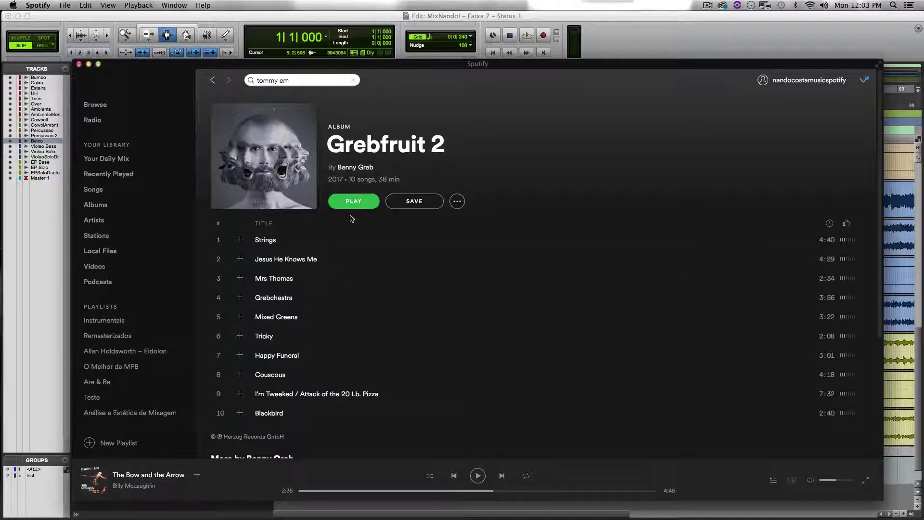
click(212, 80)
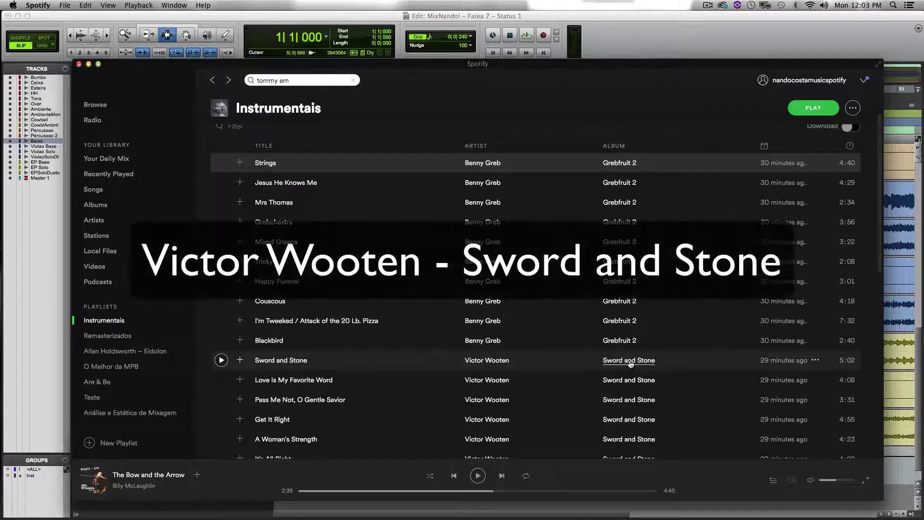
click(639, 361)
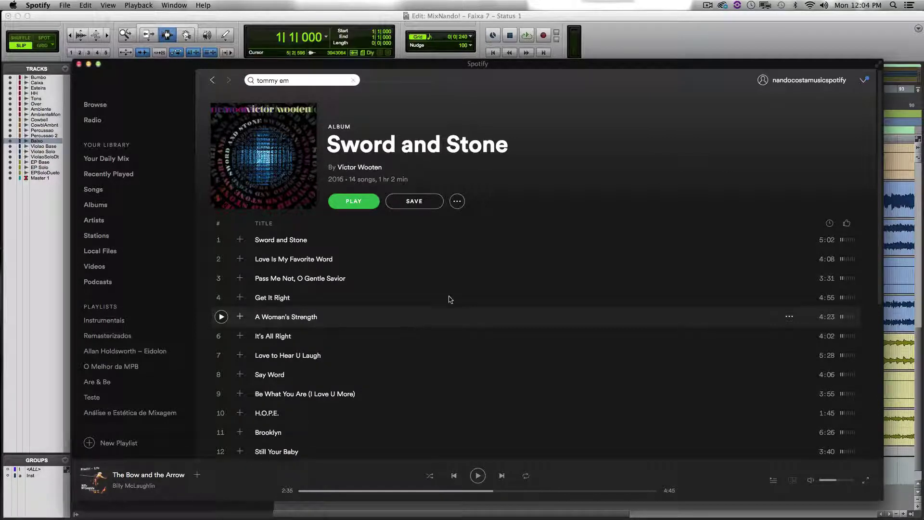
- Switch back to Pro Tools and examine the arrangement of percussion, bass, guitar and EP parts across the song sections
click(643, 27)
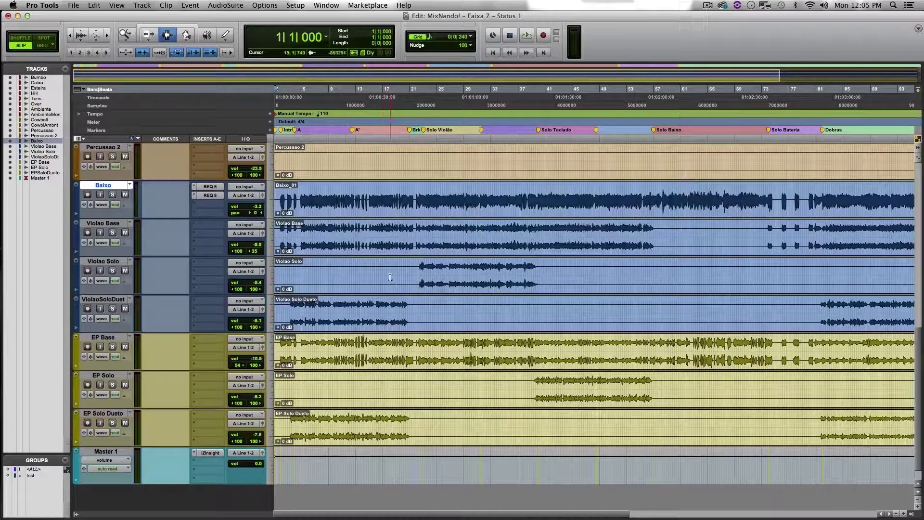
scroll(389, 277, up, 6)
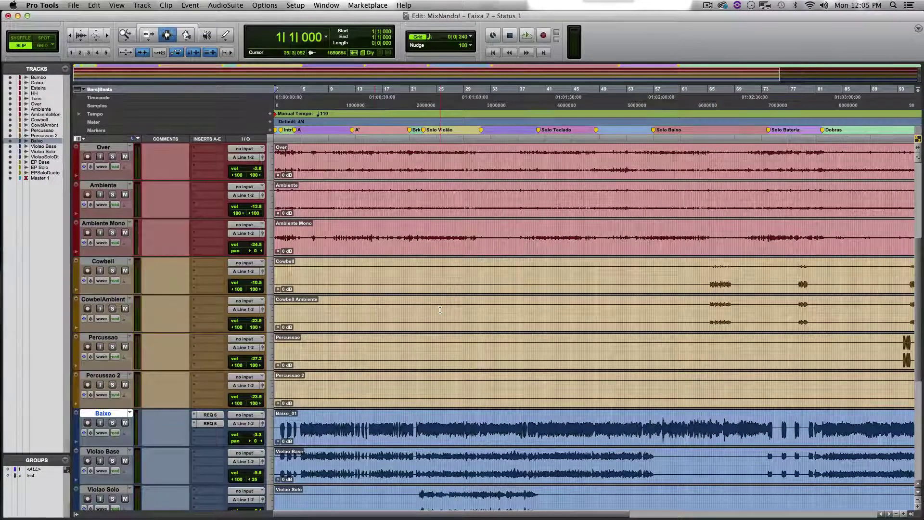
scroll(592, 302, right, 3)
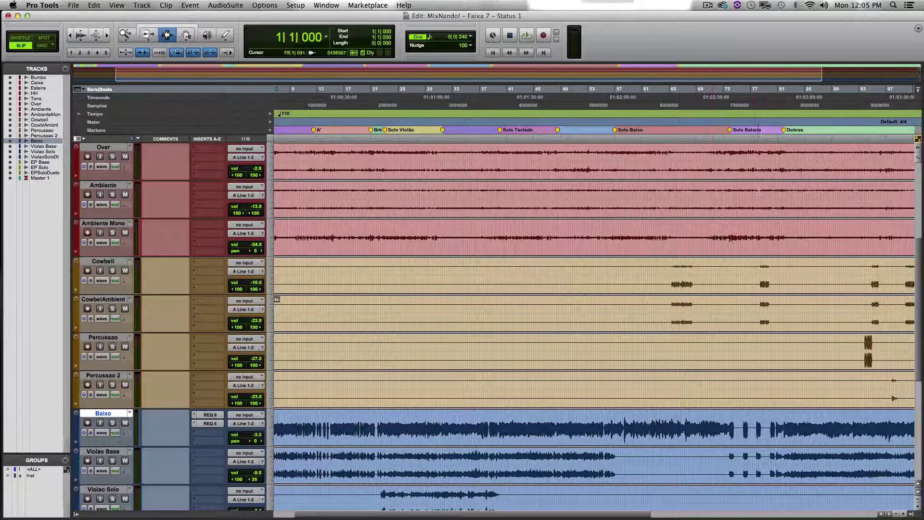
scroll(728, 280, down, 1)
scroll(620, 326, down, 3)
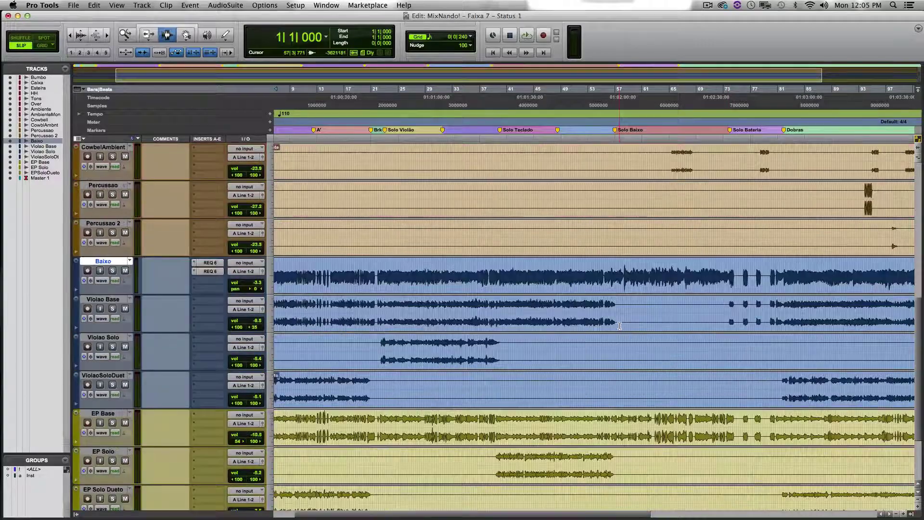
scroll(437, 380, down, 3)
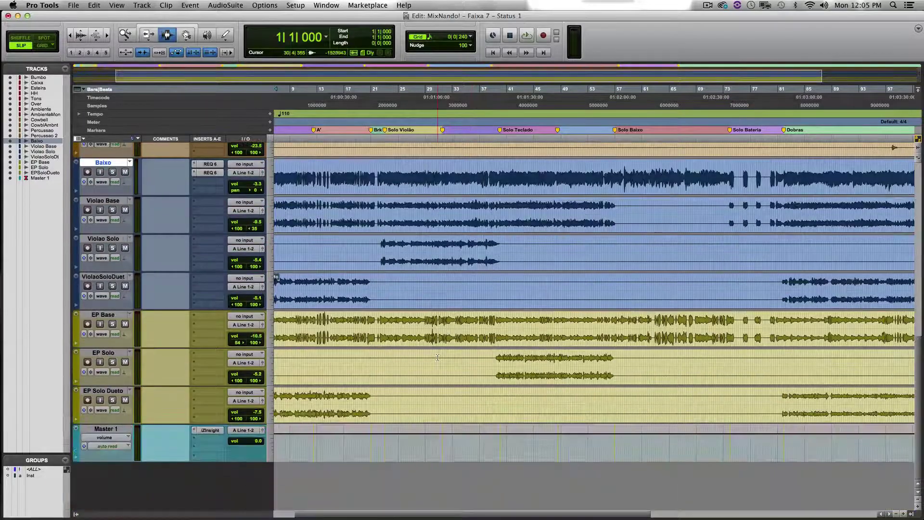
scroll(331, 357, up, 2)
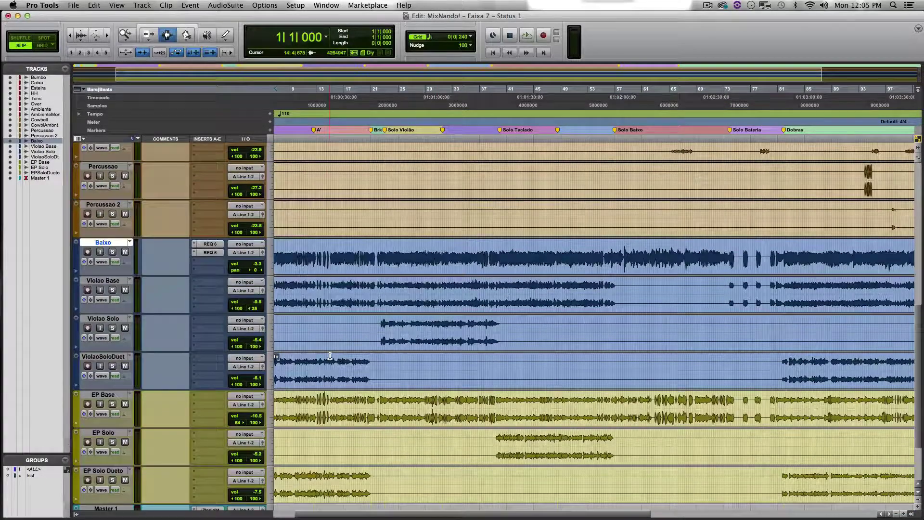
scroll(330, 357, down, 2)
scroll(331, 356, up, 2)
scroll(330, 357, left, 2)
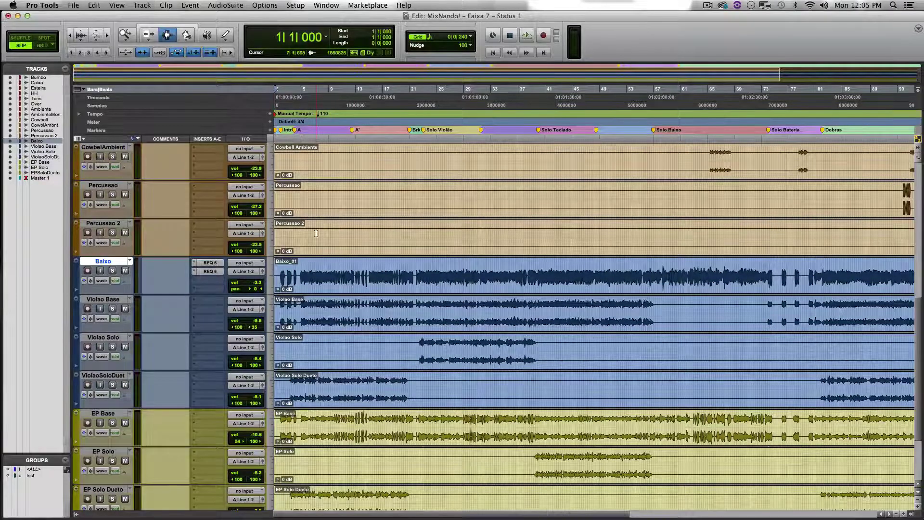
- Play the song from the START marker with the arrangement in view
key(t)
key(t)
key(t)
key(t)
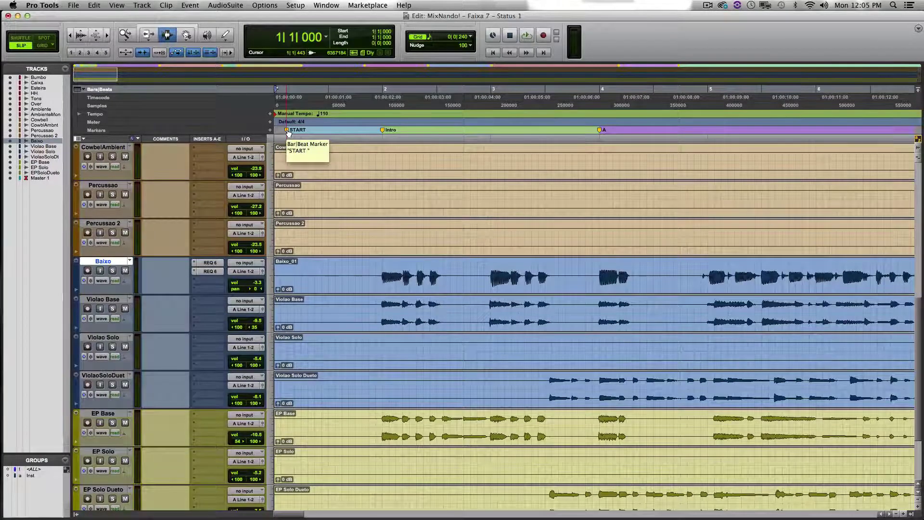
click(287, 131)
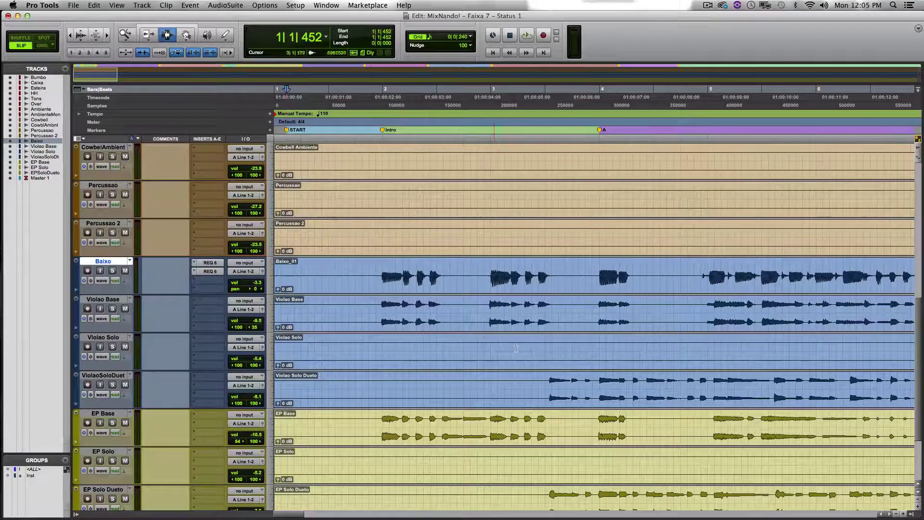
key(space)
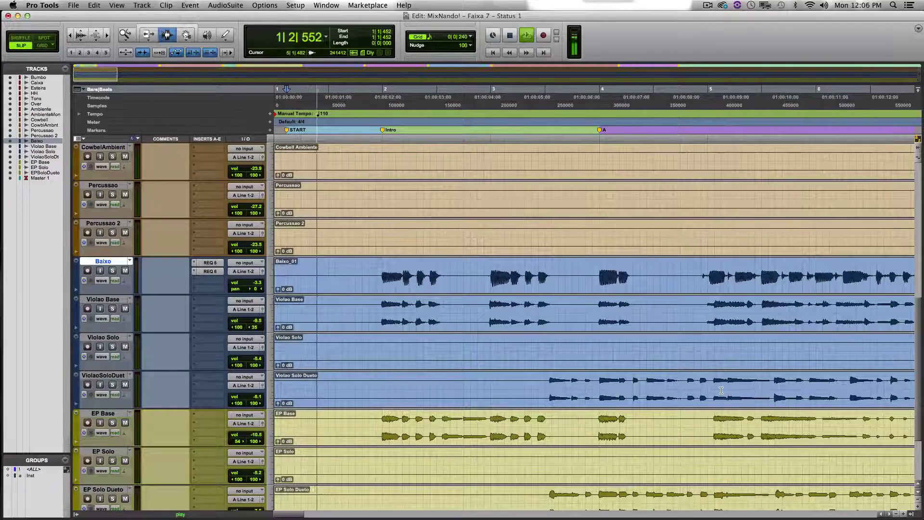
key(r)
key(r)
key(r)
key(r)
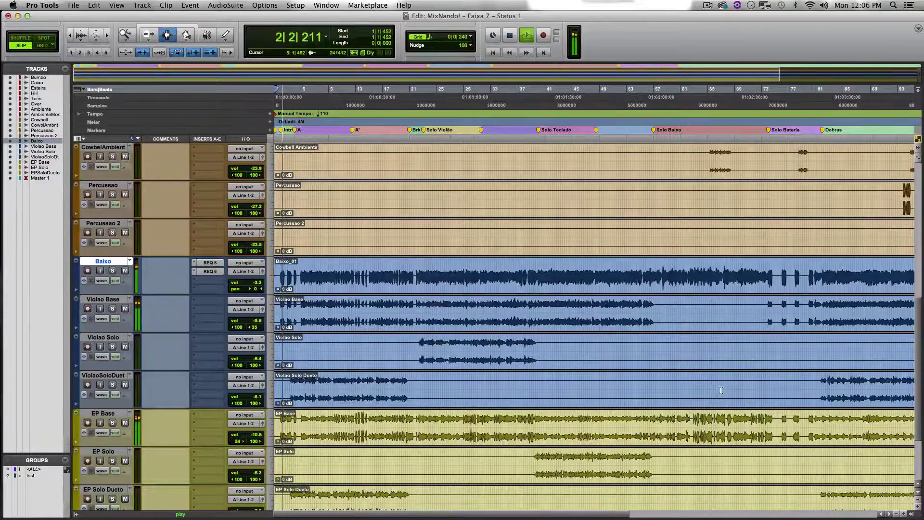
key(r)
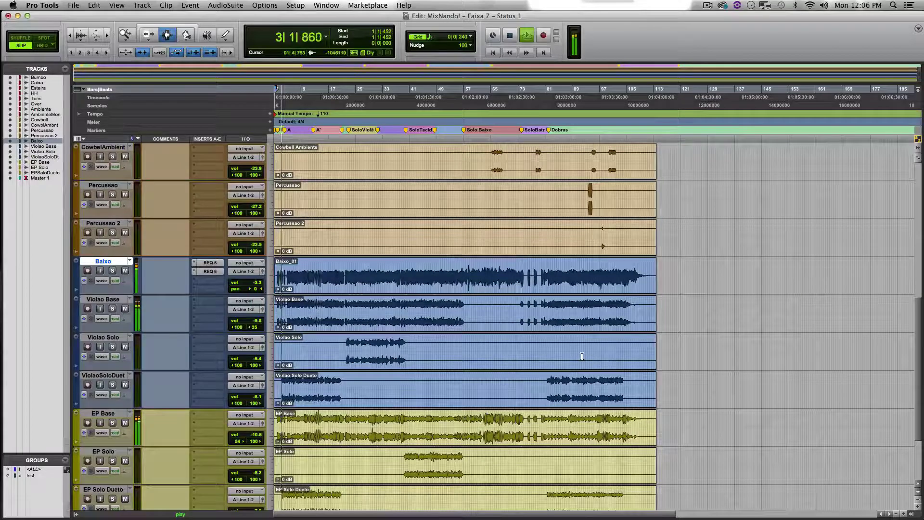
key(t)
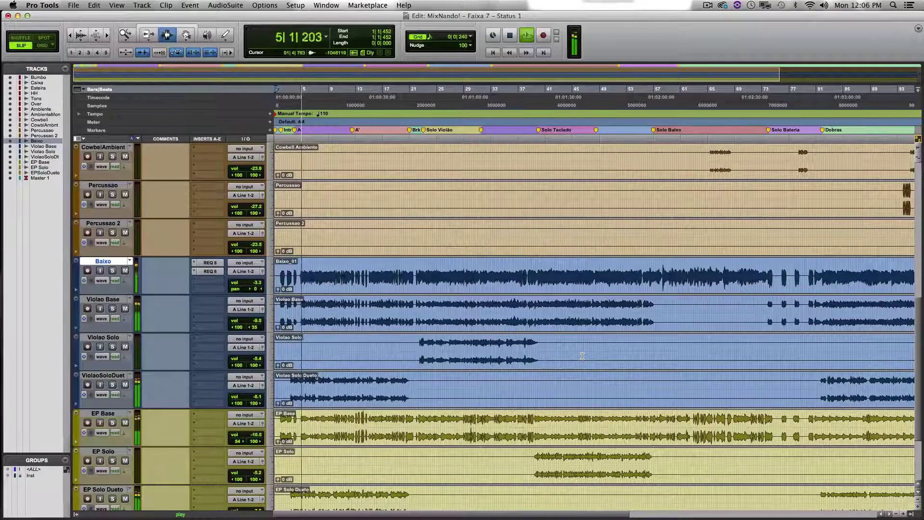
- Inspect the REQ 6 equalizer settings on the Bumbo track and on the Tons track while the song plays
scroll(467, 253, up, 6)
scroll(467, 253, up, 3)
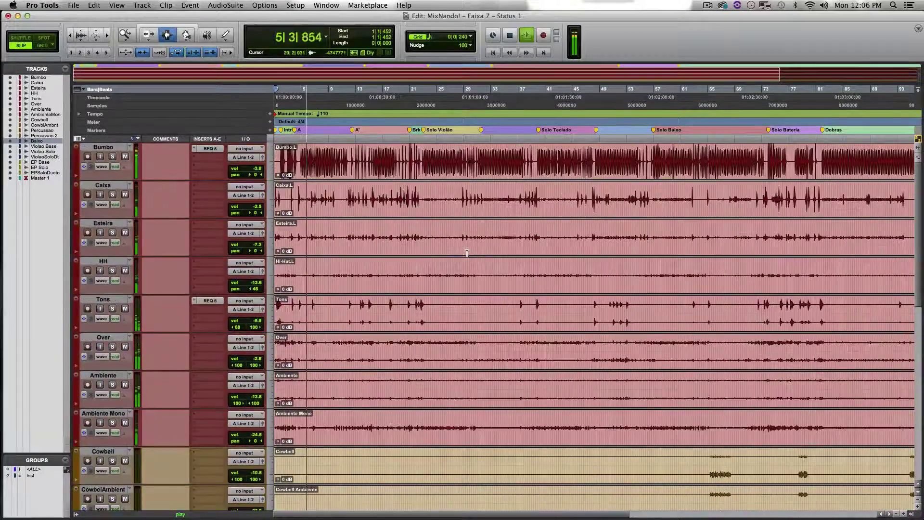
click(215, 149)
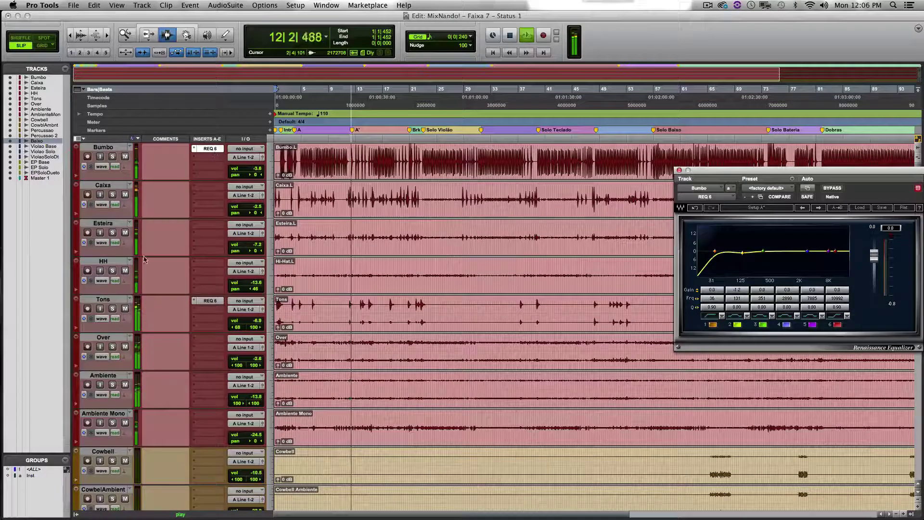
click(208, 302)
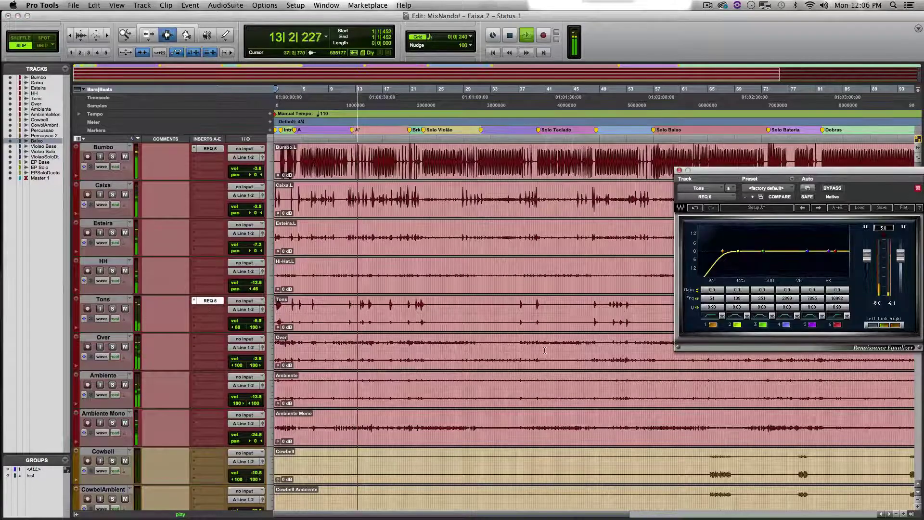
- Inspect both REQ 6 equalizers on the Baixo track, and close the plug-in window with the later song sections in view
scroll(564, 350, down, 3)
scroll(565, 350, down, 4)
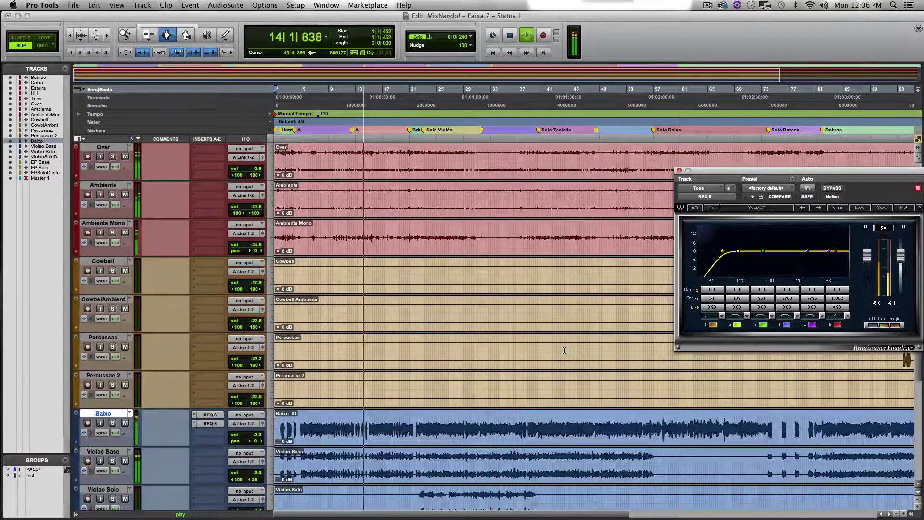
scroll(552, 356, down, 2)
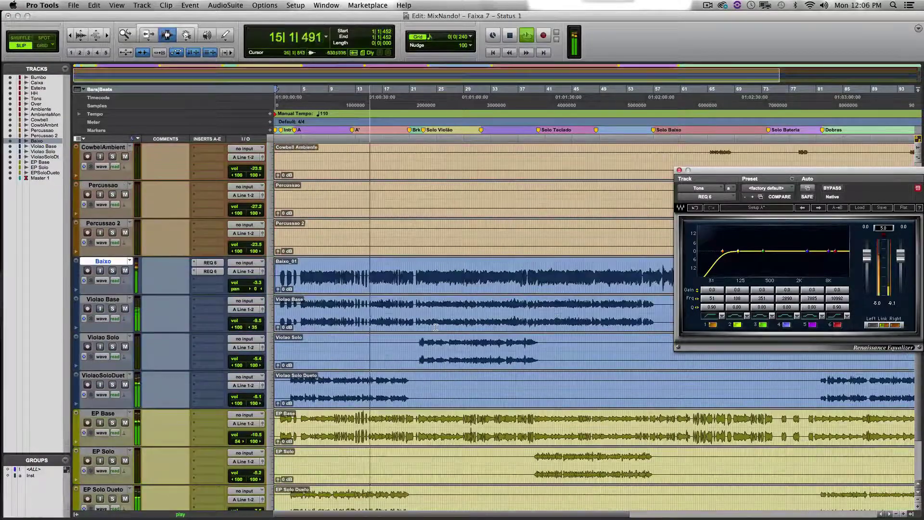
click(212, 263)
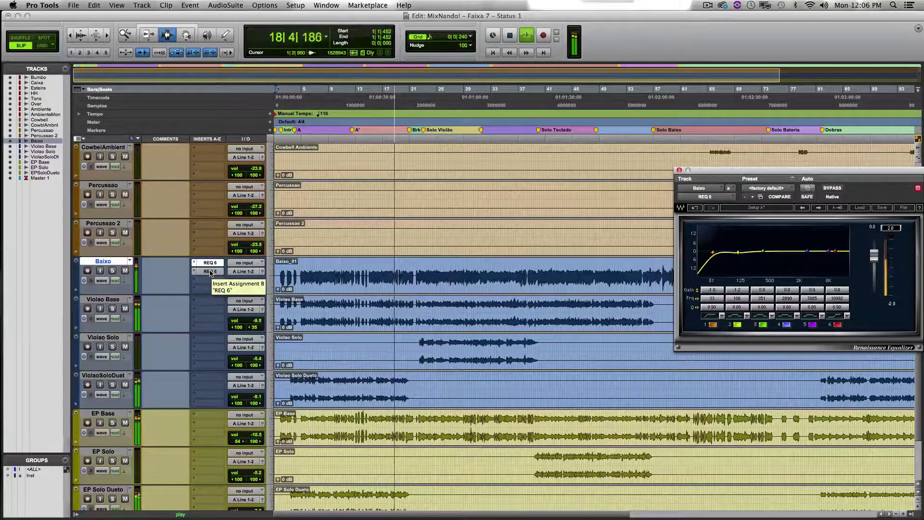
click(209, 272)
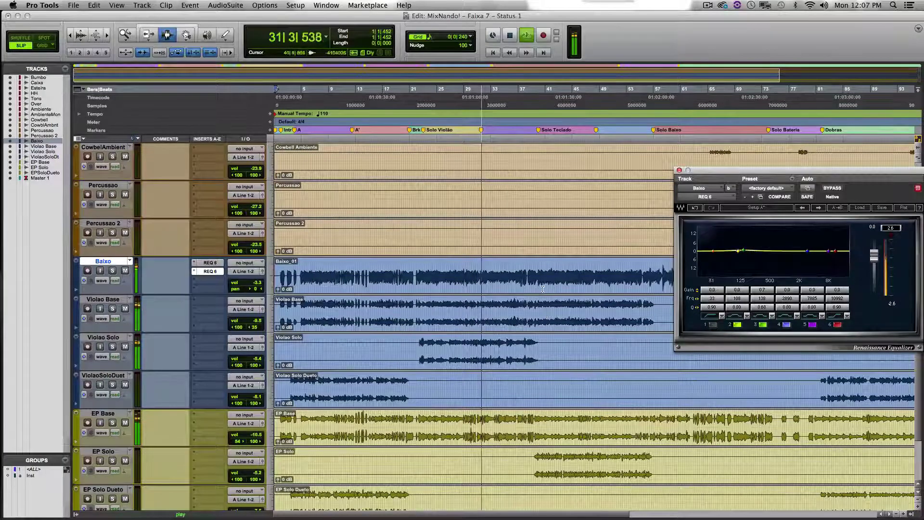
scroll(558, 304, right, 5)
scroll(568, 296, right, 2)
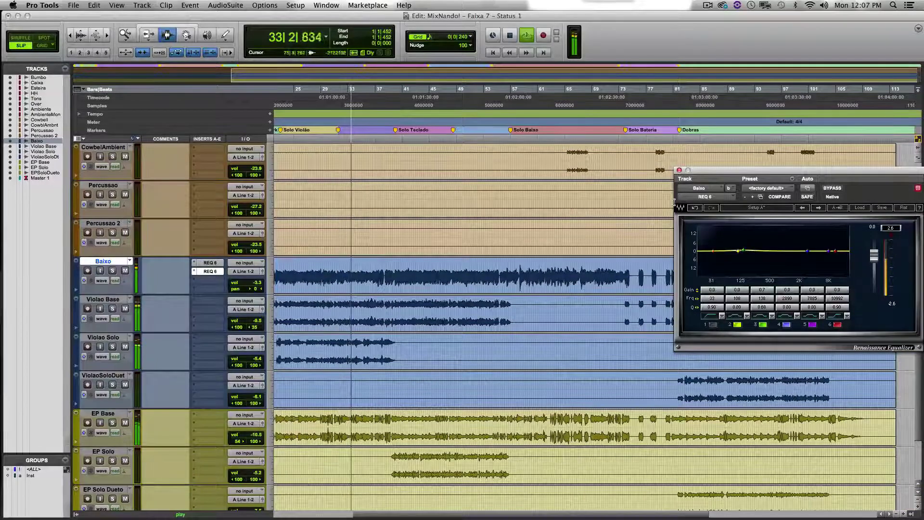
click(680, 171)
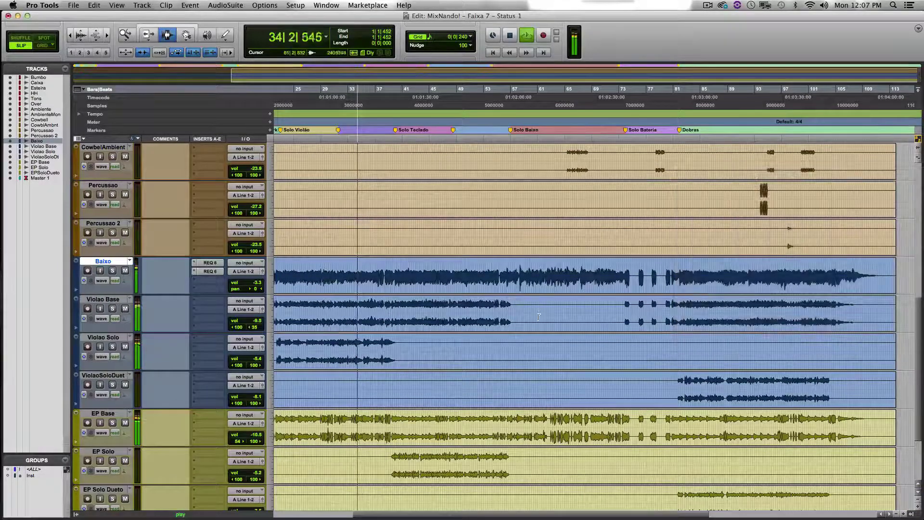
- Follow the playback through the Dobras section, examining the percussion, bass, guitar, EP and master tracks
scroll(504, 303, down, 4)
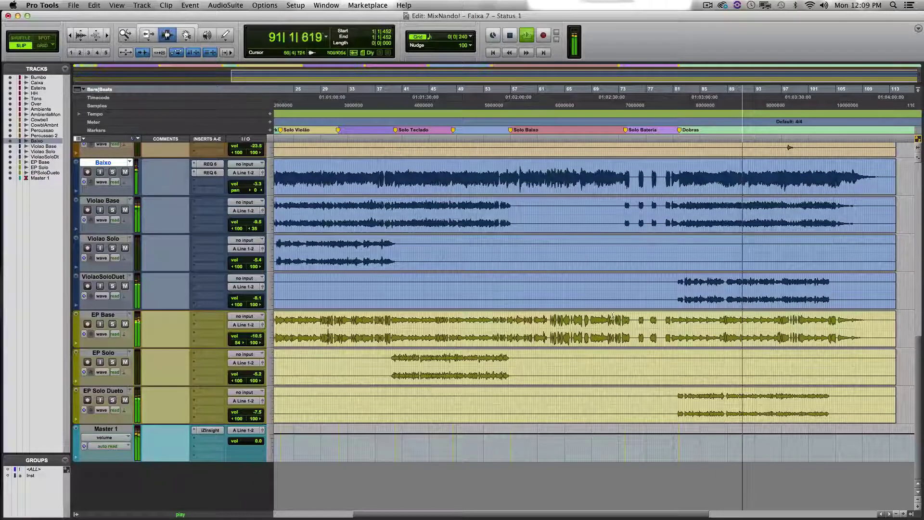
scroll(504, 303, up, 5)
scroll(661, 304, up, 3)
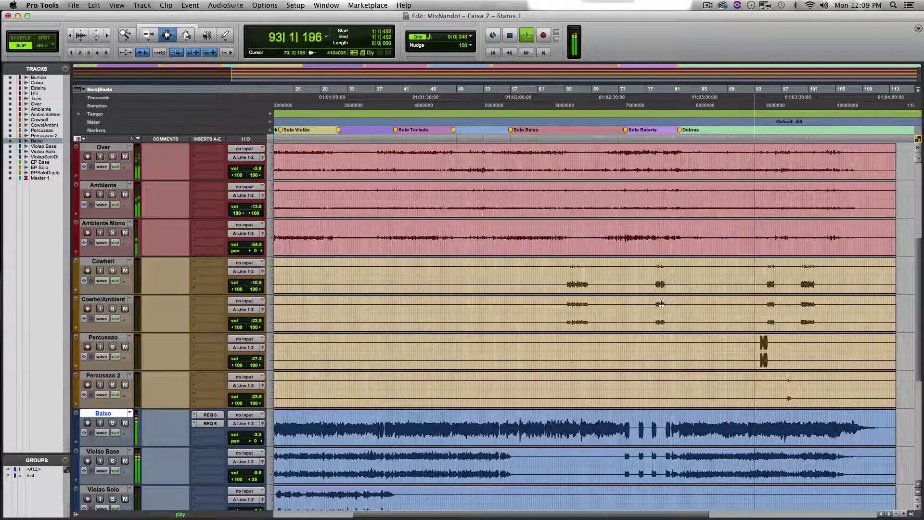
scroll(662, 303, right, 3)
scroll(662, 302, right, 1)
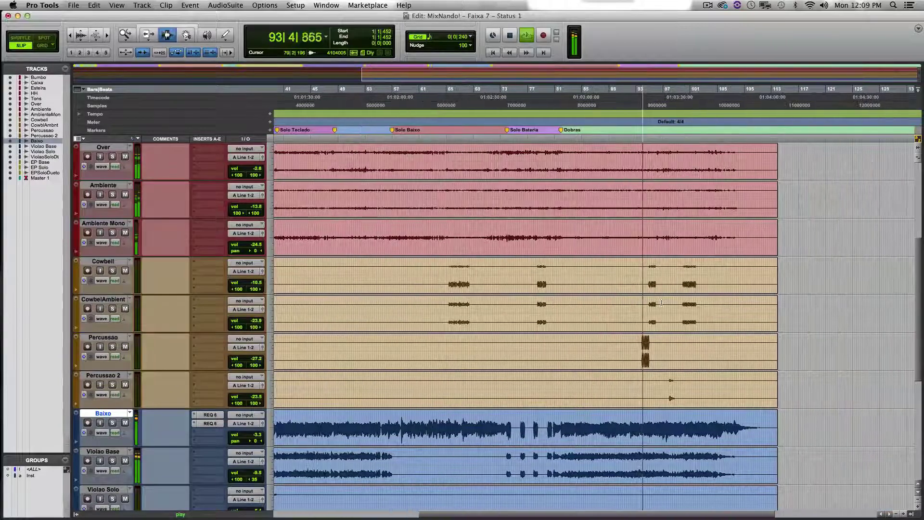
scroll(661, 302, down, 1)
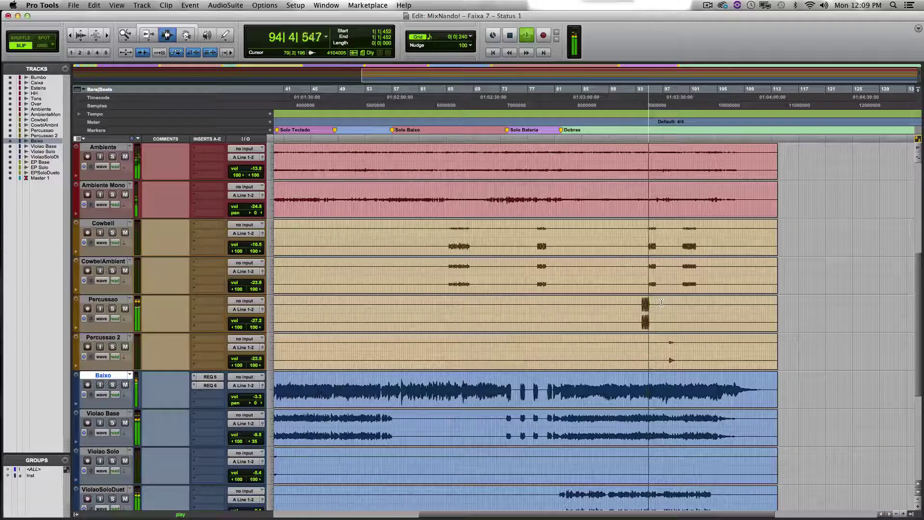
scroll(661, 302, down, 3)
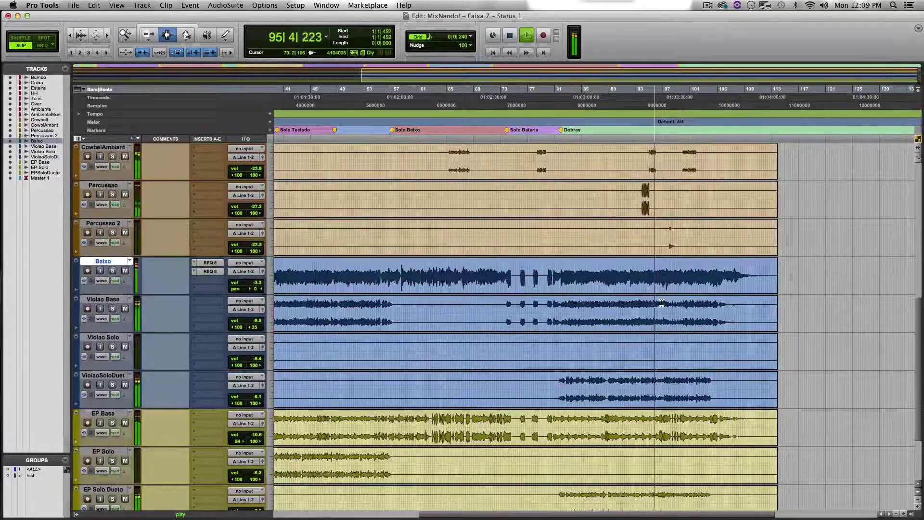
scroll(661, 302, down, 3)
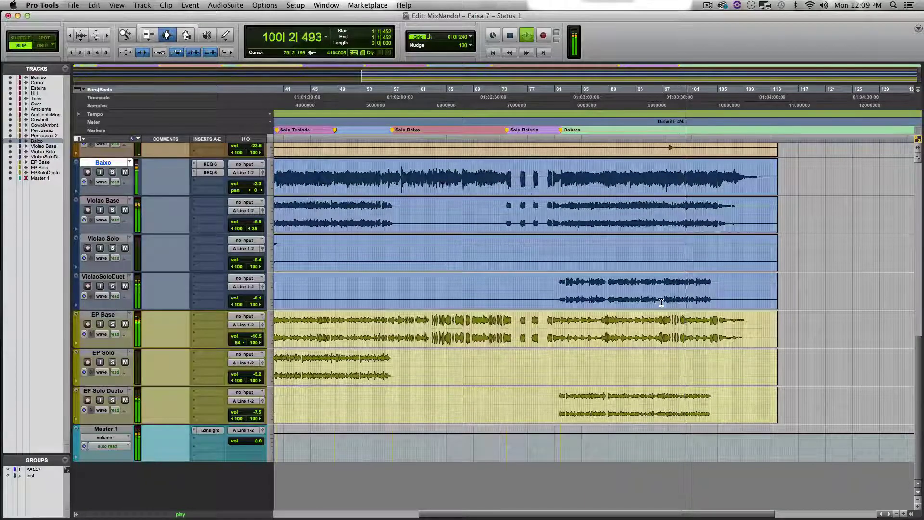
- Look over the drum, percussion and bass tracks near the end of the Dobras section during playback
scroll(661, 302, up, 5)
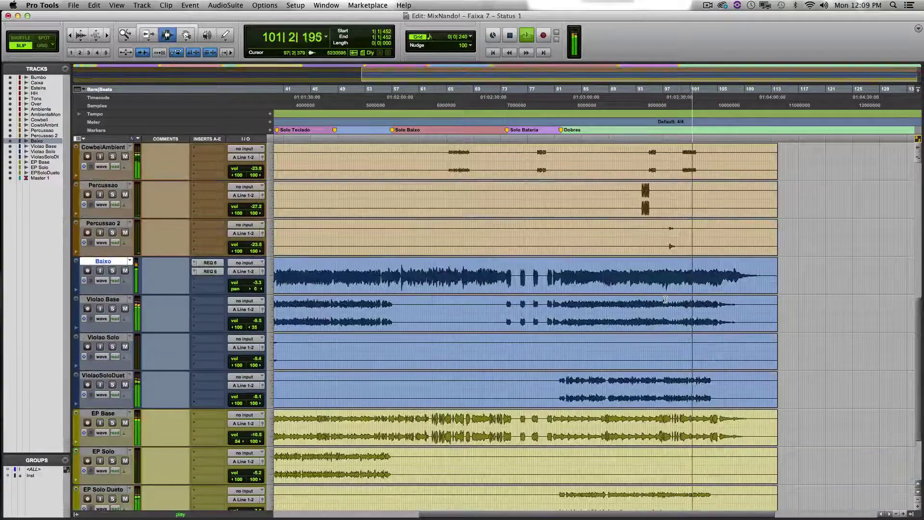
scroll(666, 300, up, 6)
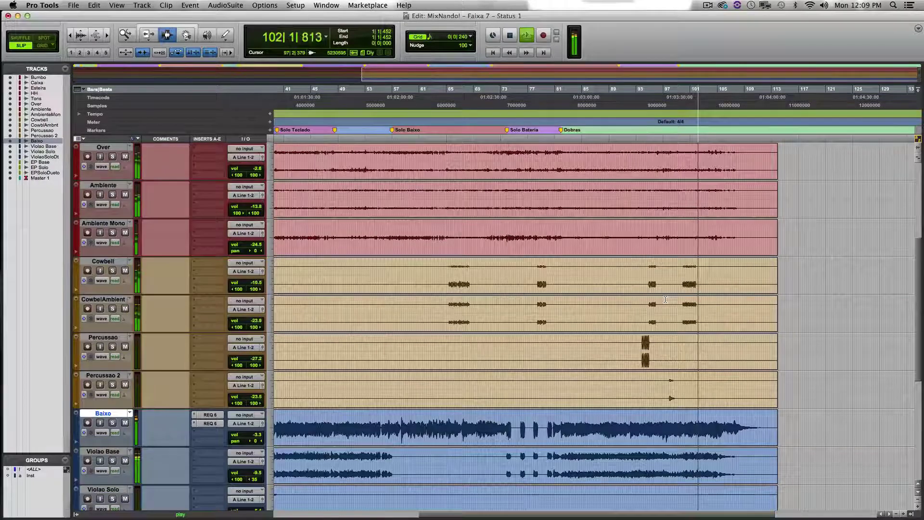
scroll(665, 299, up, 6)
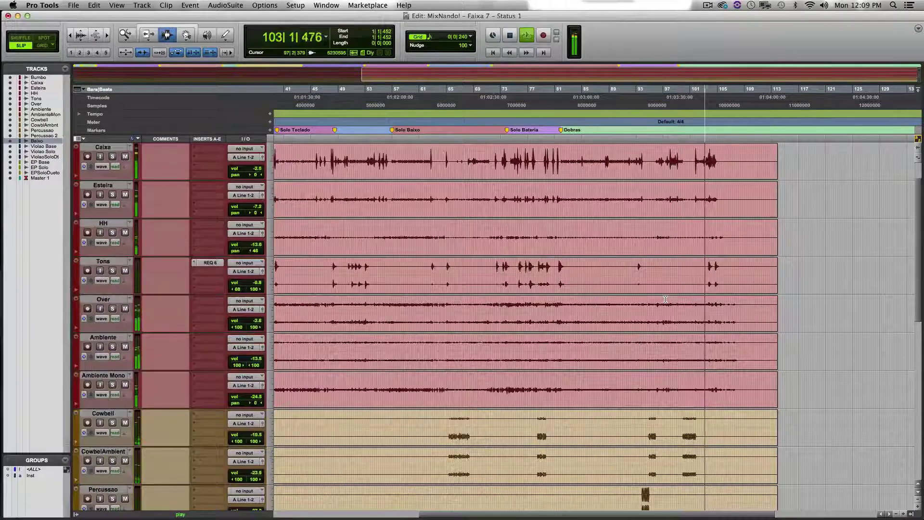
scroll(666, 299, down, 4)
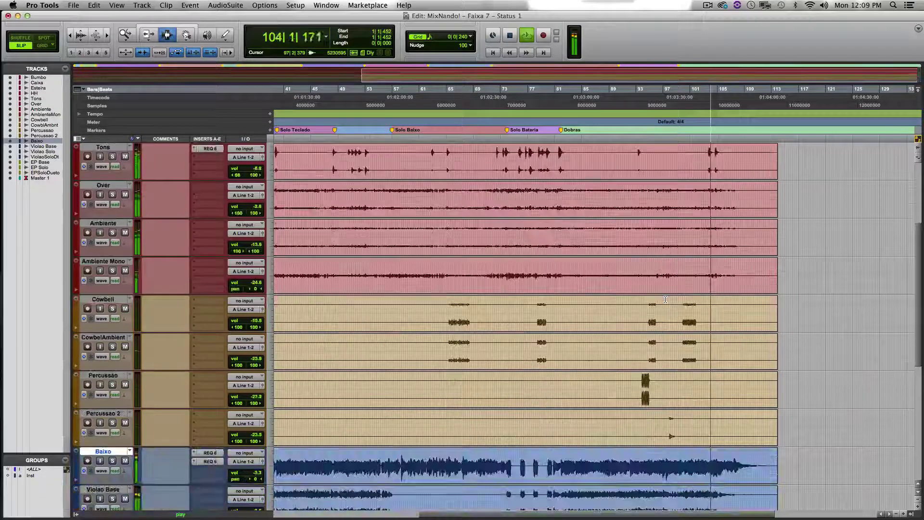
scroll(665, 300, down, 4)
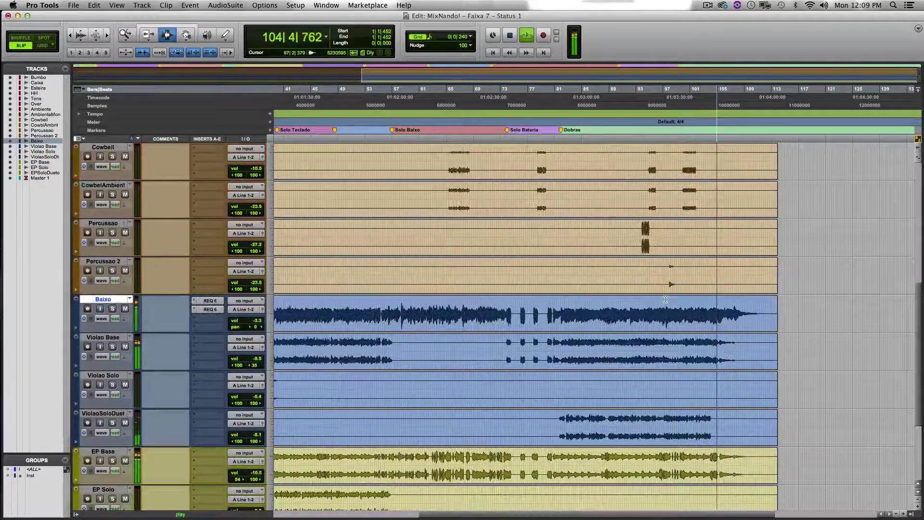